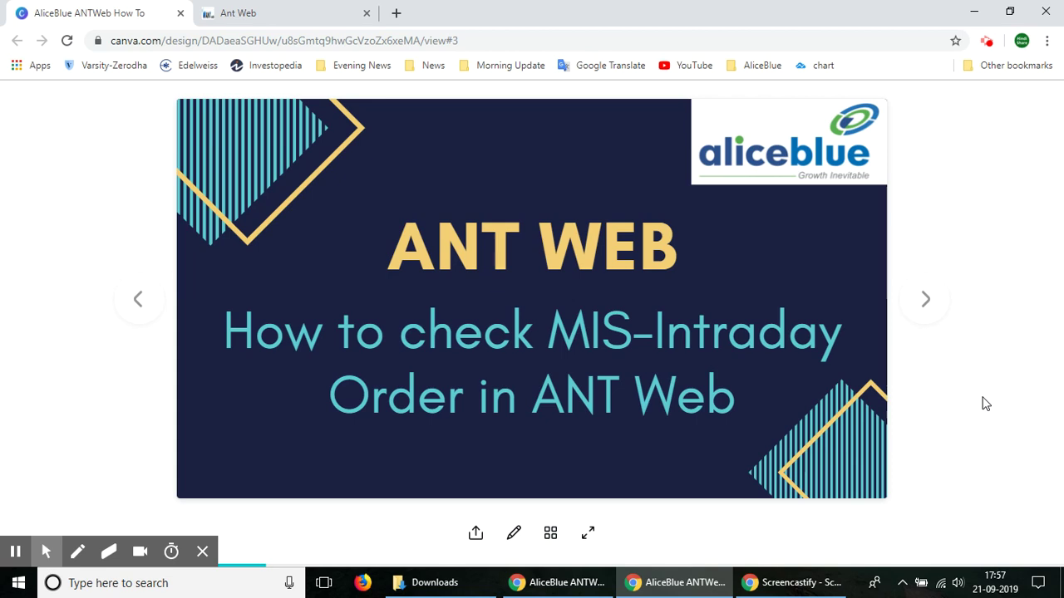
Switch from the Canva presentation to the Ant Web browser tab
{"action": "left_click", "coordinate": [299, 10]}
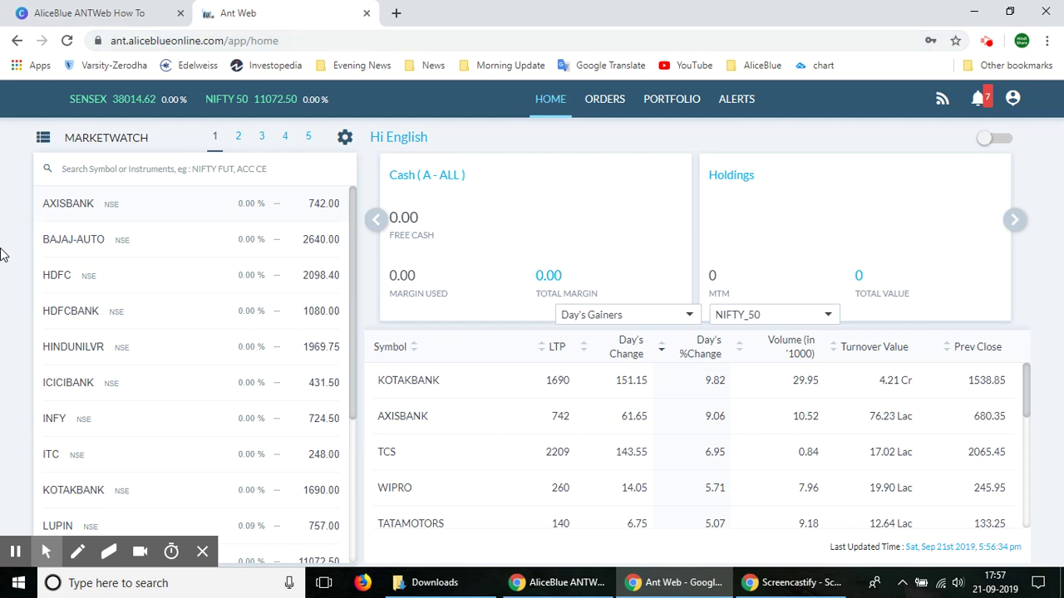
Select the BAJAJ-AUTO row in the Marketwatch to show its BUY/SELL buttons
{"action": "mouse_move", "coordinate": [100, 239]}
{"action": "left_click", "coordinate": [83, 248]}
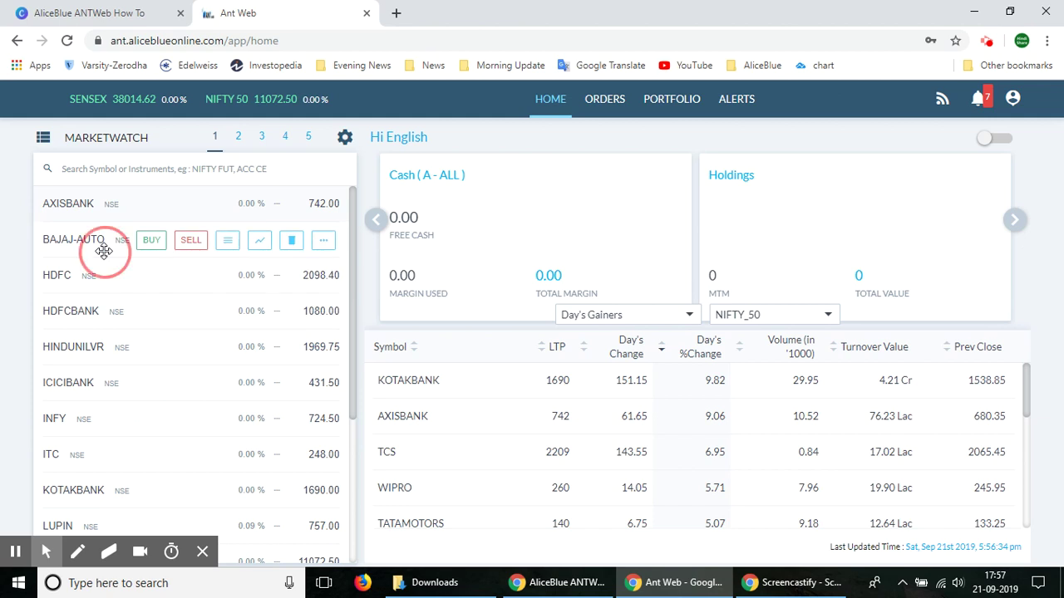
Start a BAJAJ-AUTO buy order with quantity 1 at price 2640
{"action": "left_click", "coordinate": [162, 246]}
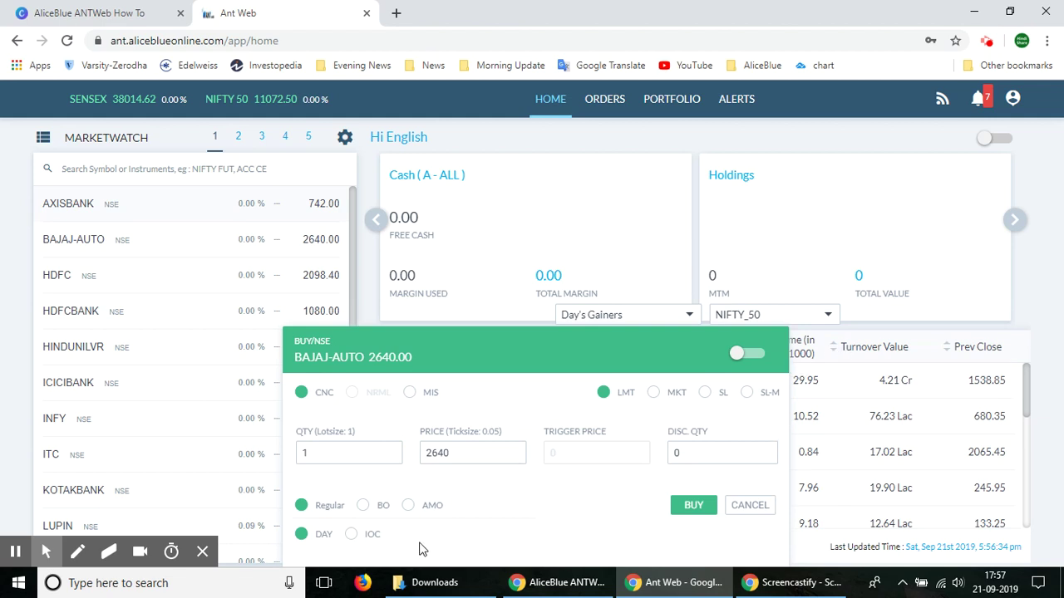
{"action": "left_click", "coordinate": [470, 456]}
{"action": "mouse_move", "coordinate": [472, 453]}
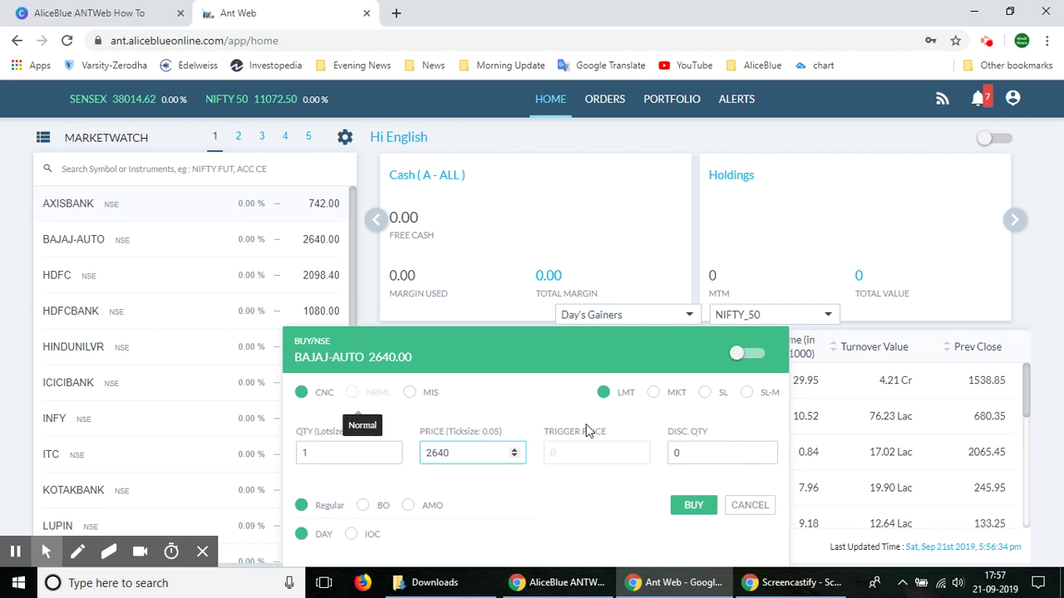
{"action": "left_click", "coordinate": [335, 450]}
{"action": "double_click", "coordinate": [441, 456]}
{"action": "left_click", "coordinate": [491, 456]}
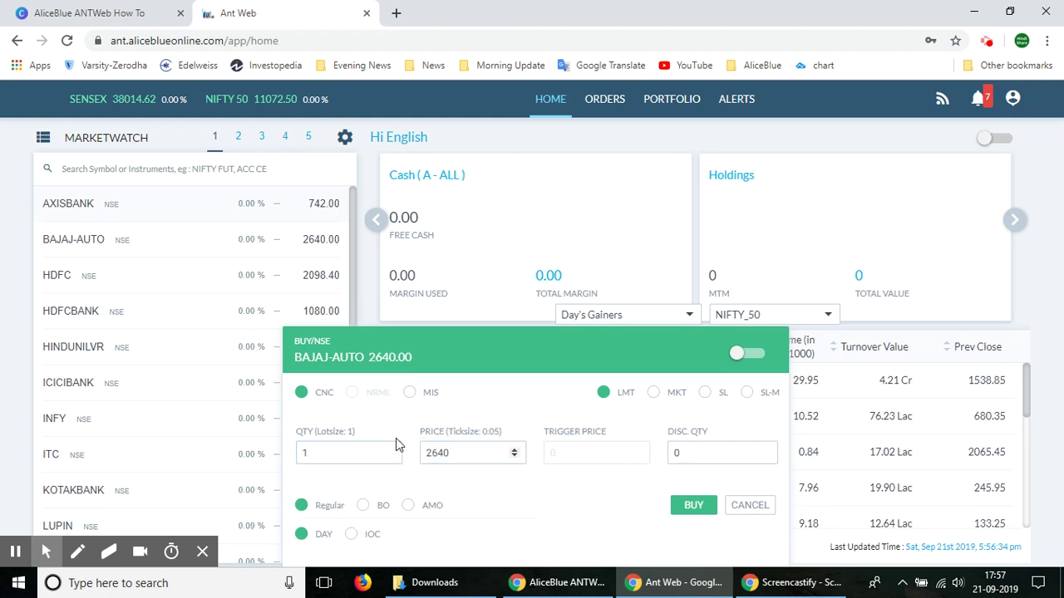
Try MIS, MKT, SL and SL-M, then submit as a CNC limit order at 2640
{"action": "left_click", "coordinate": [410, 393]}
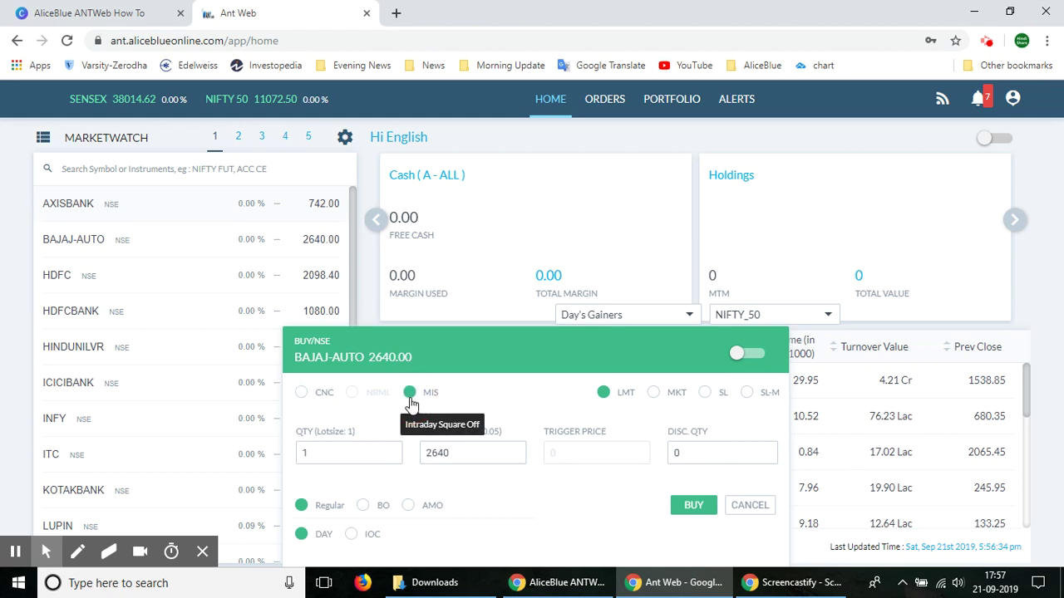
{"action": "left_click", "coordinate": [653, 393]}
{"action": "left_click", "coordinate": [705, 392]}
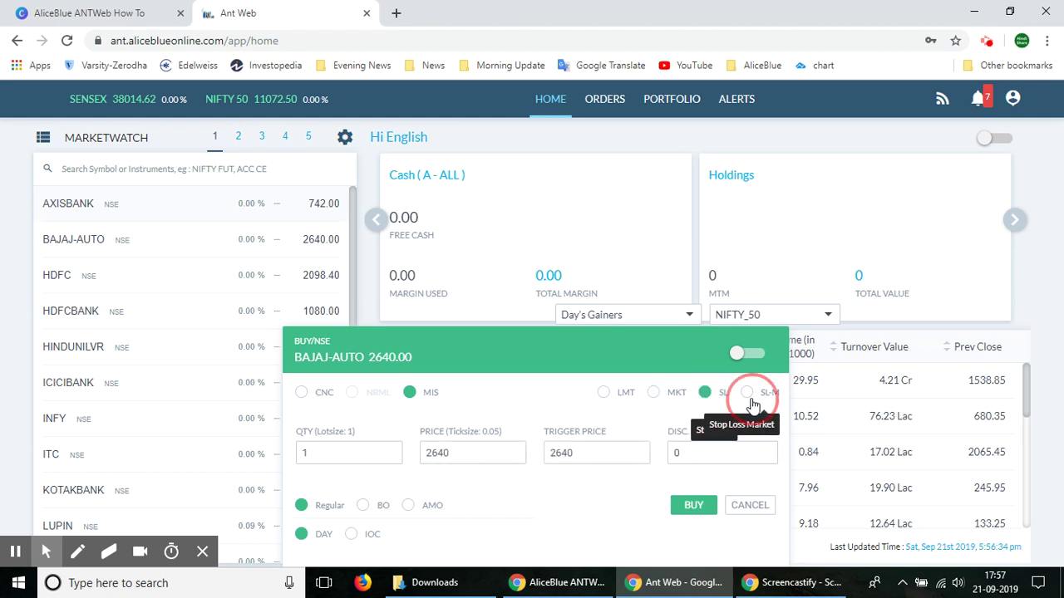
{"action": "left_click", "coordinate": [746, 393]}
{"action": "left_click", "coordinate": [603, 393]}
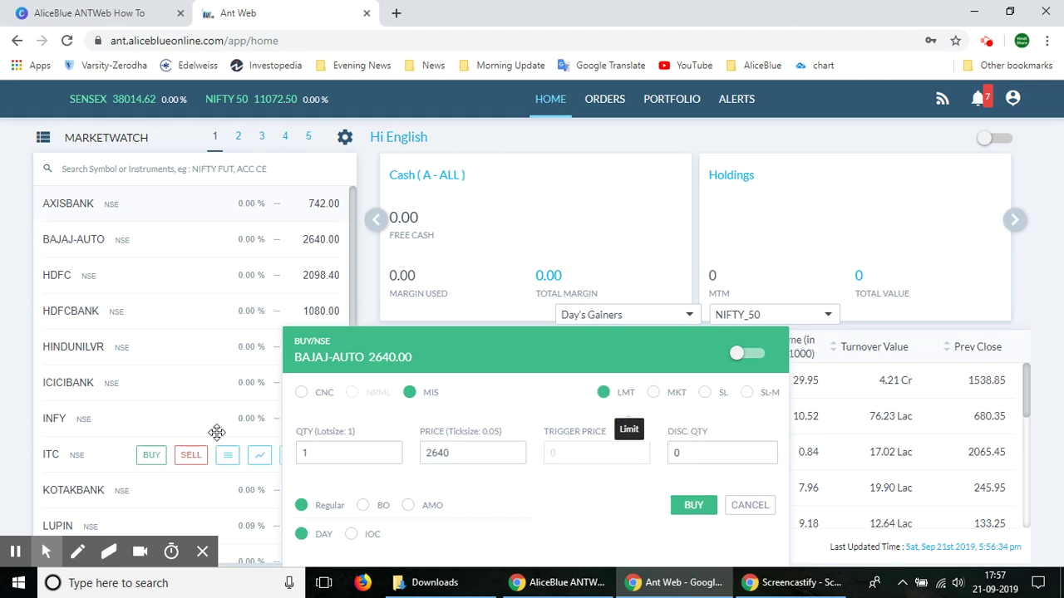
{"action": "left_click", "coordinate": [302, 397]}
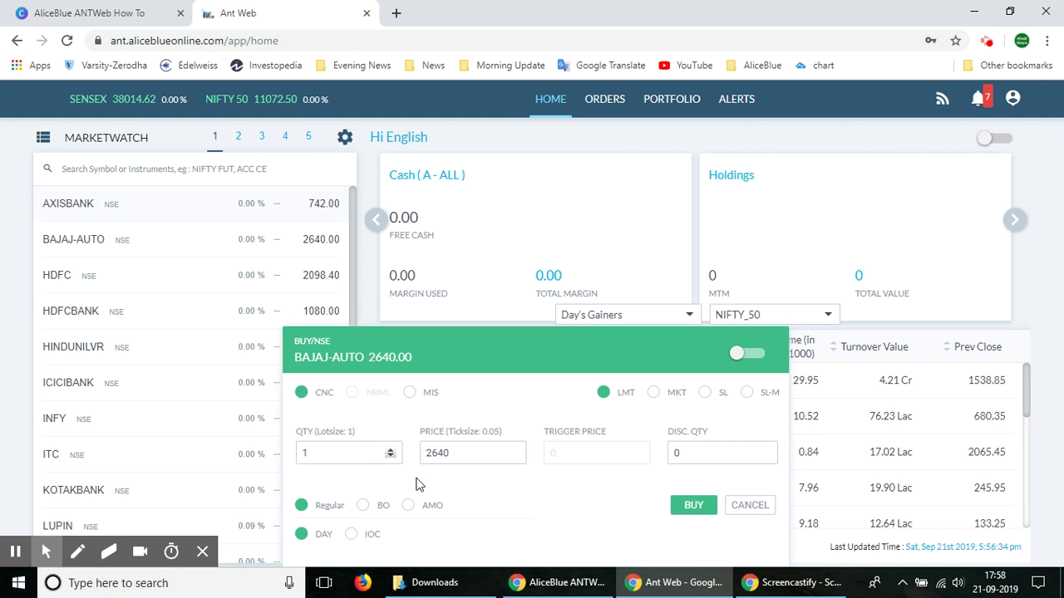
{"action": "mouse_move", "coordinate": [715, 452]}
{"action": "left_click", "coordinate": [703, 507]}
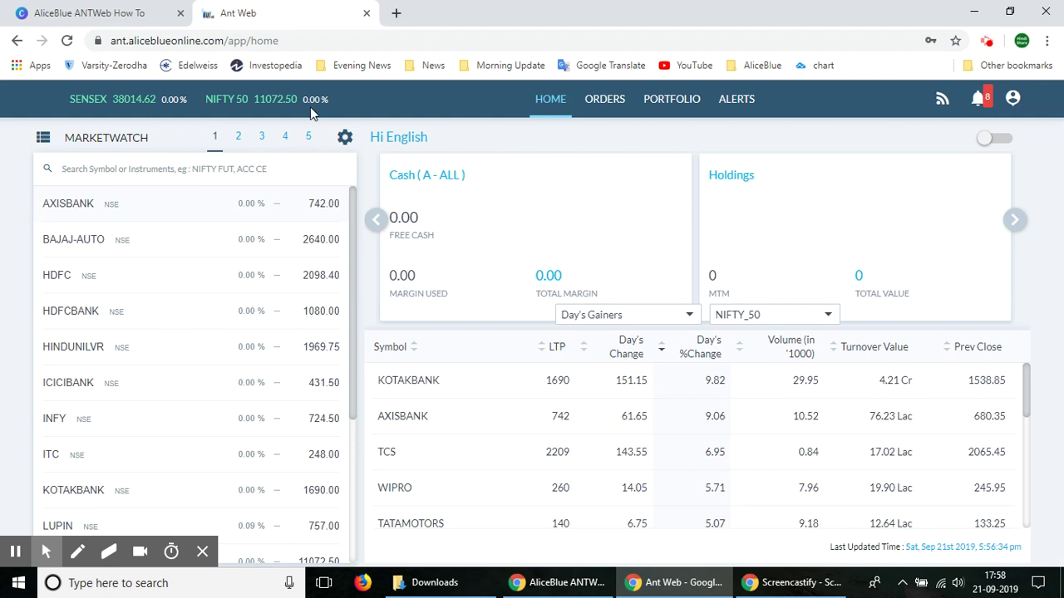
Open the BAJAJ-AUTO-EQ order details from the Completed (8) orders list
{"action": "left_click", "coordinate": [605, 107]}
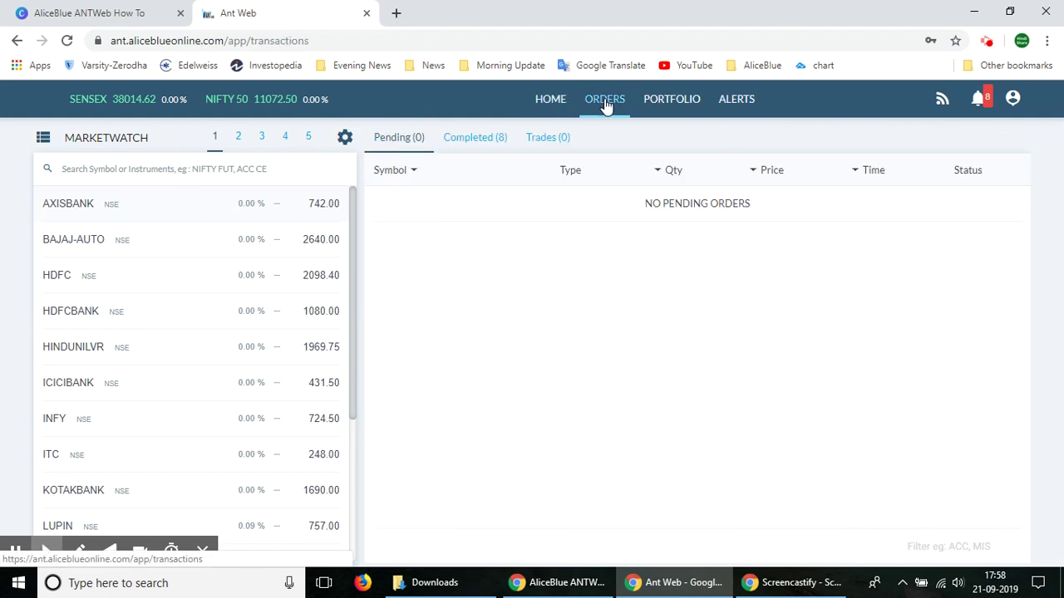
{"action": "left_click", "coordinate": [475, 140]}
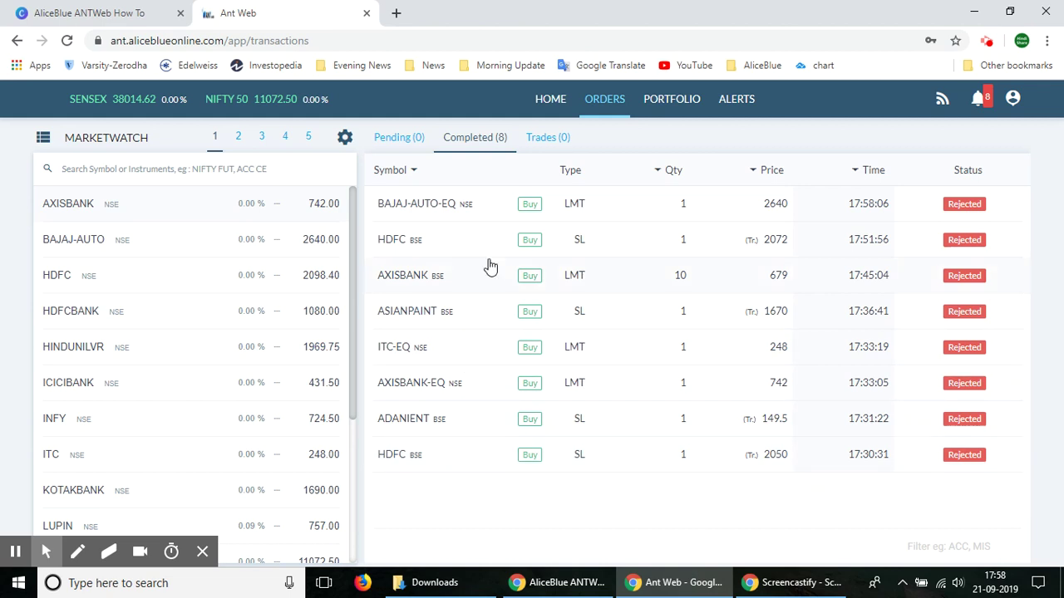
{"action": "left_click", "coordinate": [460, 202]}
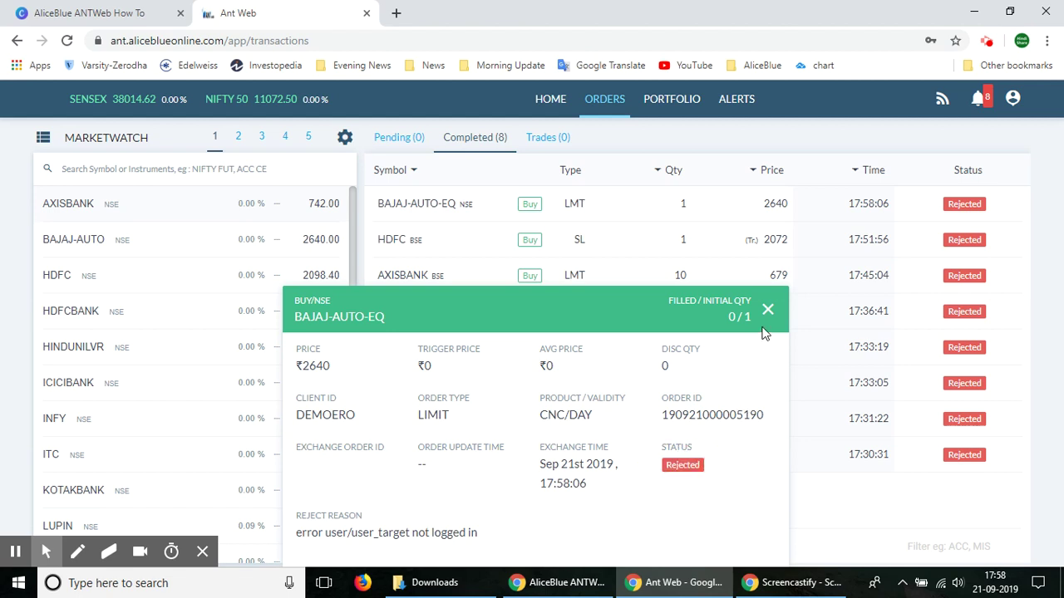
Close the order details and compare the Pending, Completed and Trades tabs, ending on Pending
{"action": "left_click", "coordinate": [767, 310]}
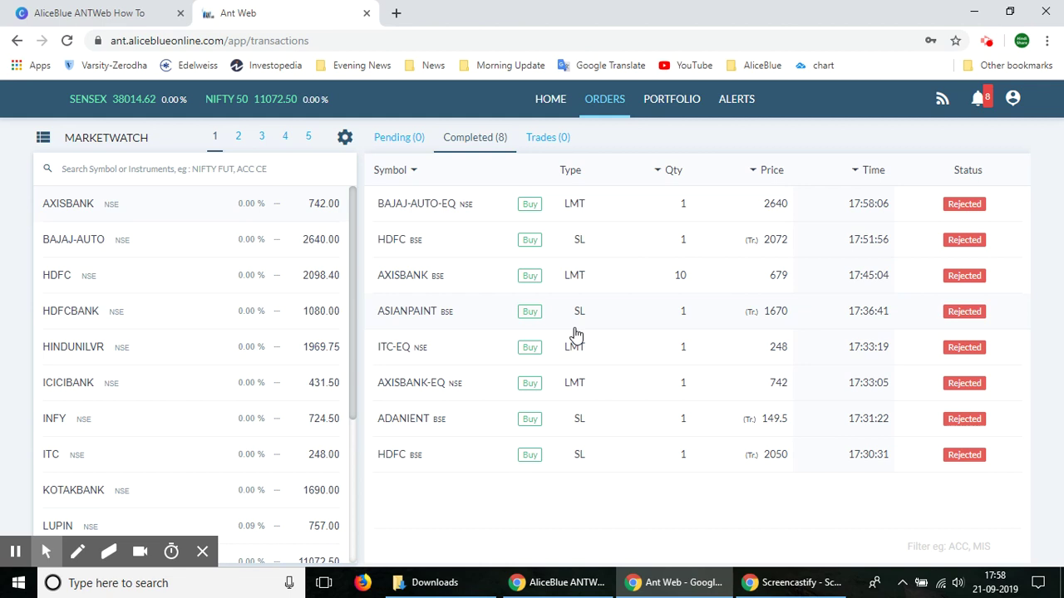
{"action": "left_click", "coordinate": [406, 149]}
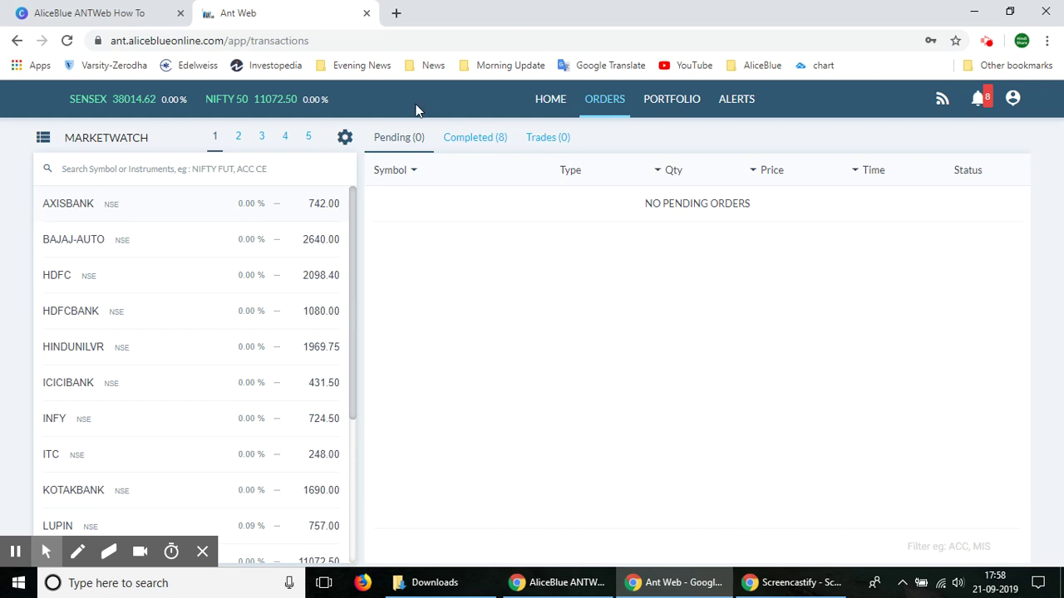
{"action": "left_click", "coordinate": [476, 141]}
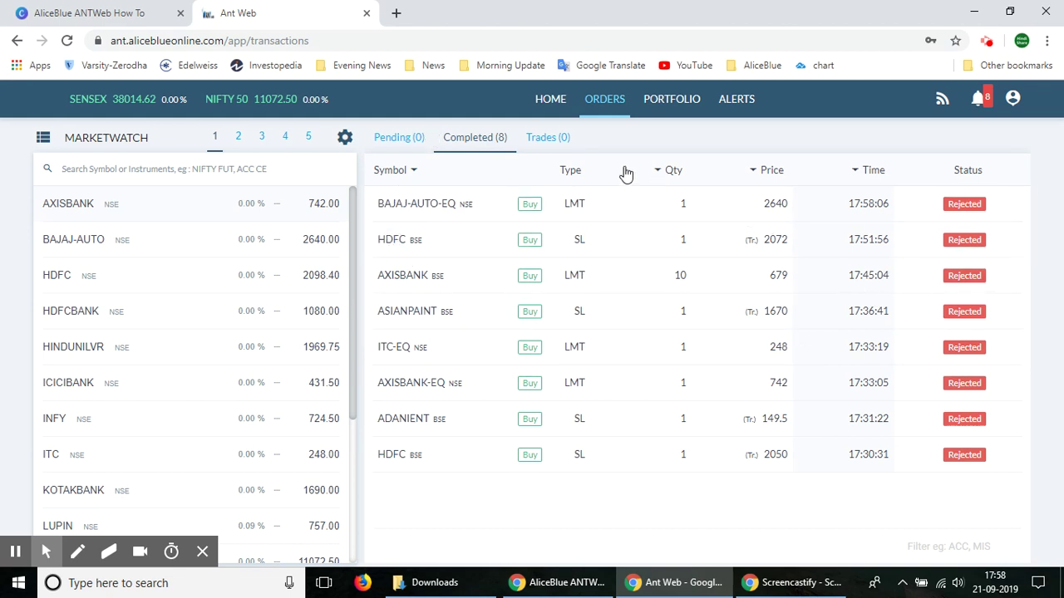
{"action": "left_click", "coordinate": [547, 141]}
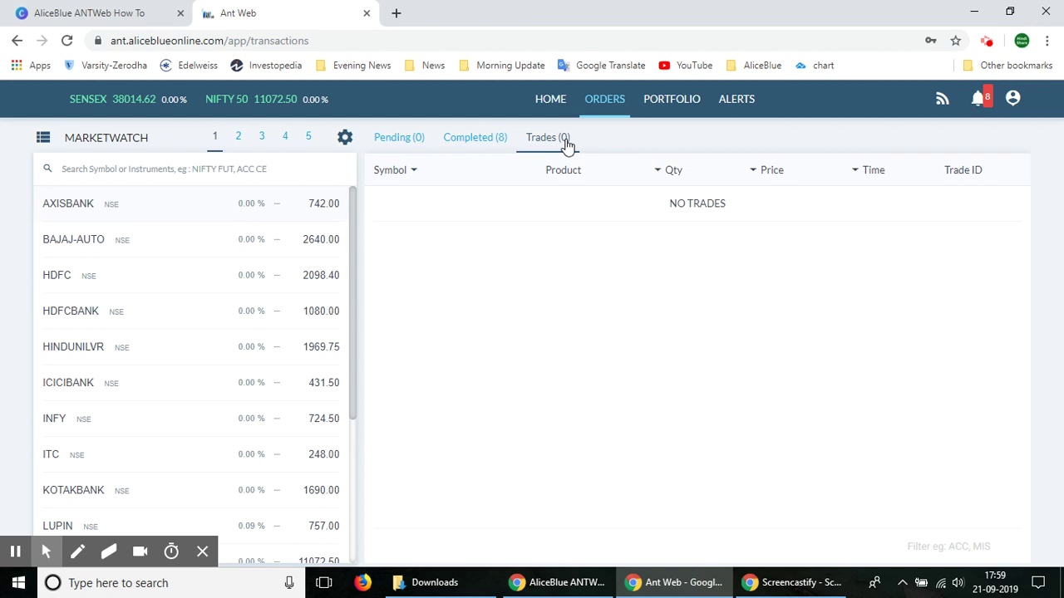
{"action": "left_click", "coordinate": [389, 141]}
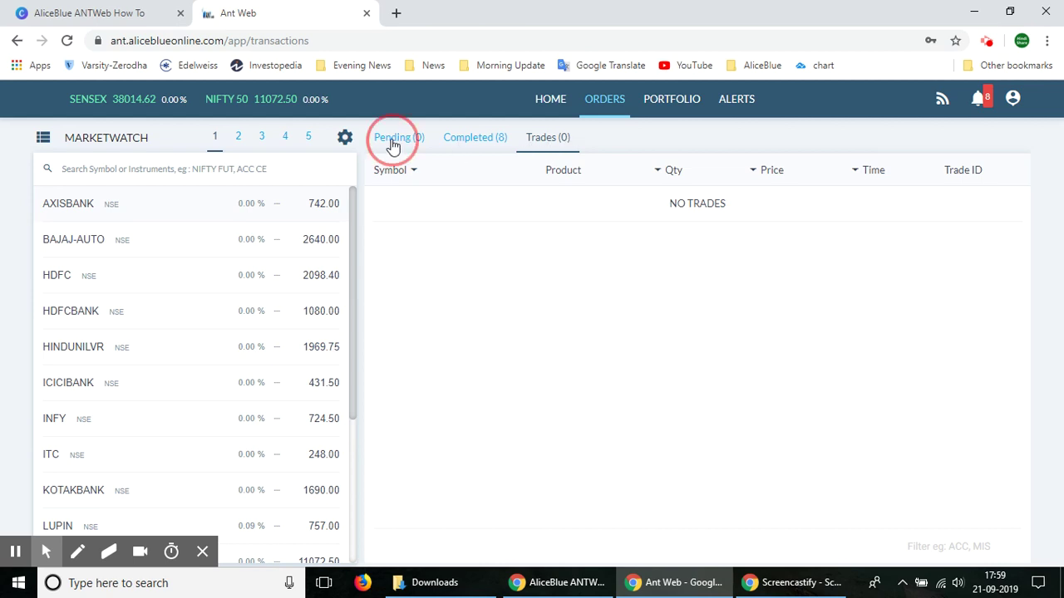
{"action": "left_click", "coordinate": [659, 104]}
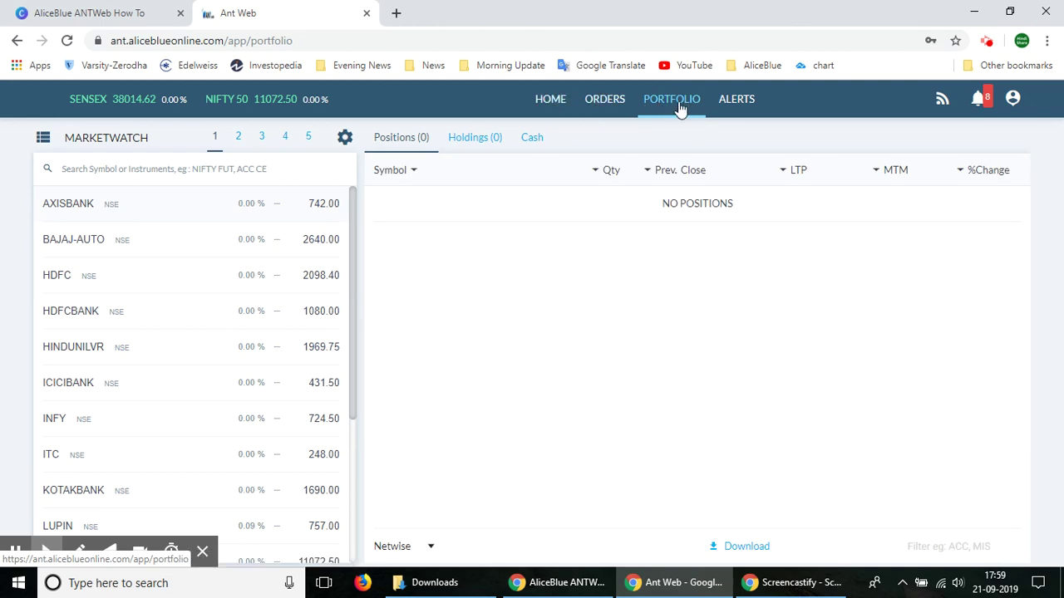
Switch portfolio positions from Netwise to Daywise, see no positions, then return to Orders
{"action": "left_click", "coordinate": [433, 223]}
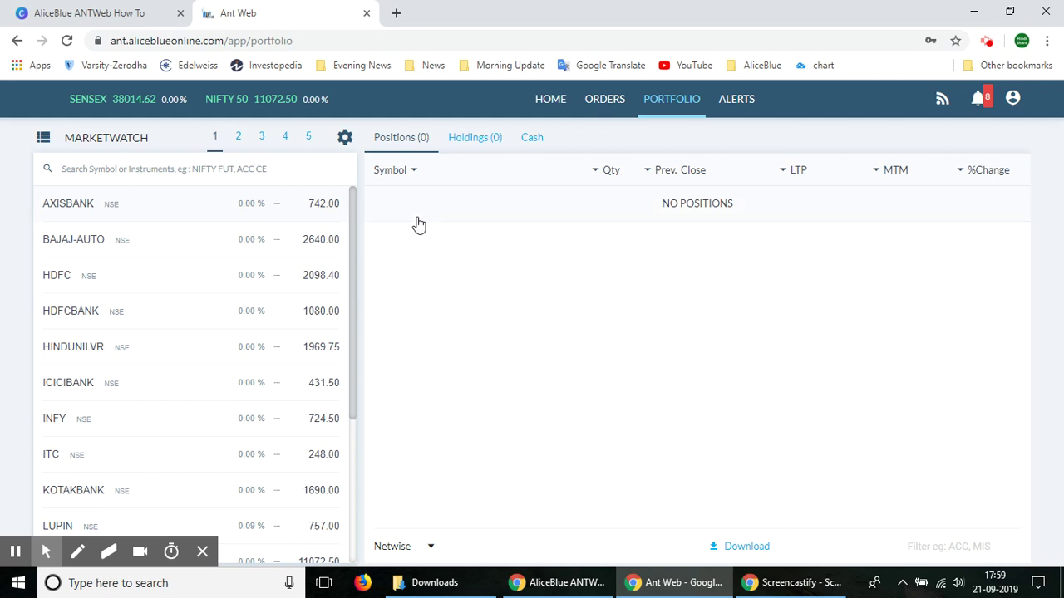
{"action": "left_click", "coordinate": [420, 546]}
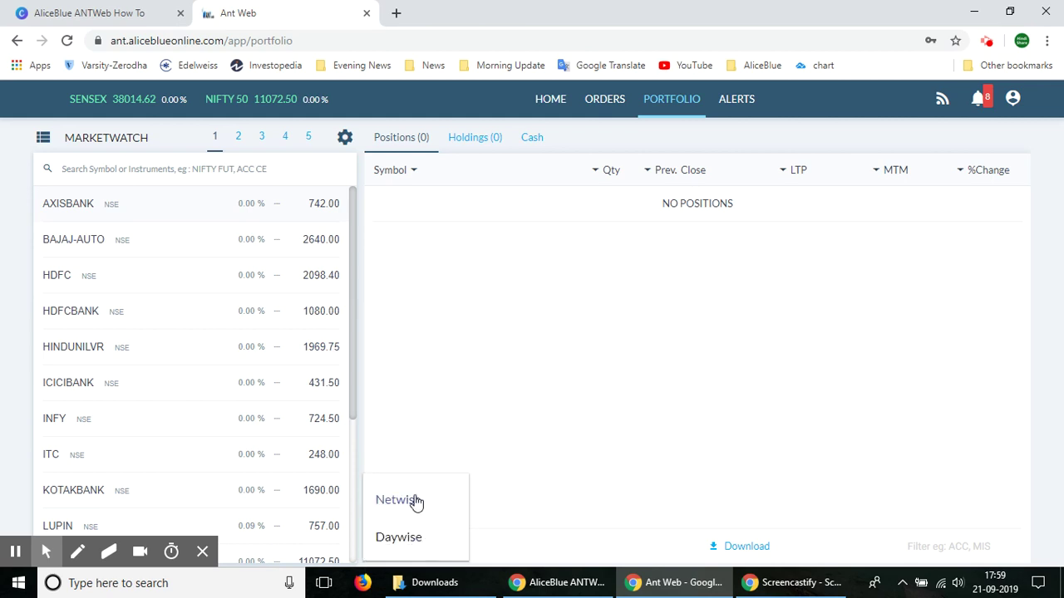
{"action": "left_click", "coordinate": [419, 540]}
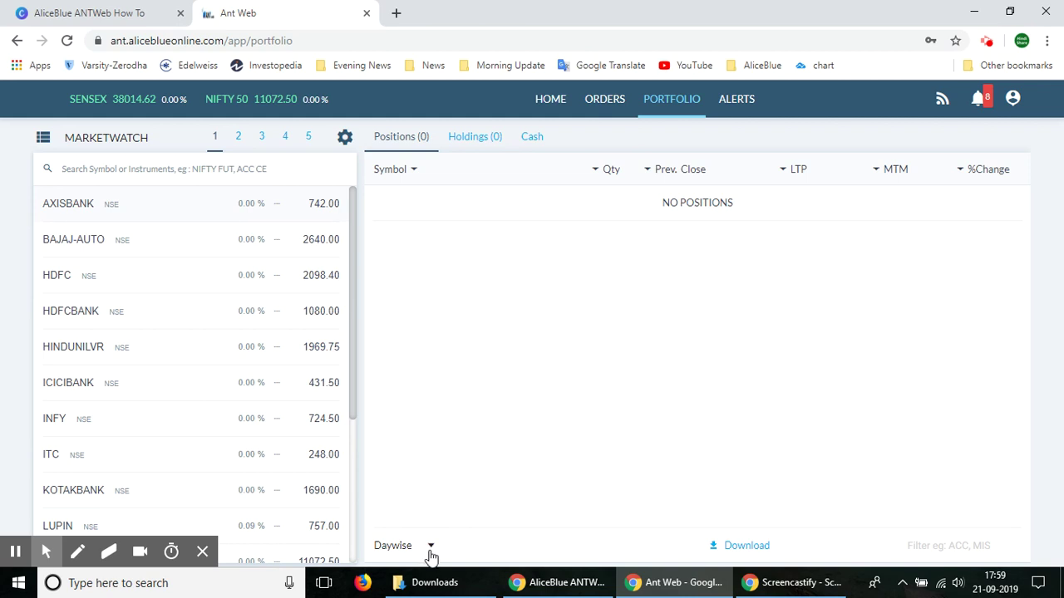
{"action": "left_click", "coordinate": [407, 147]}
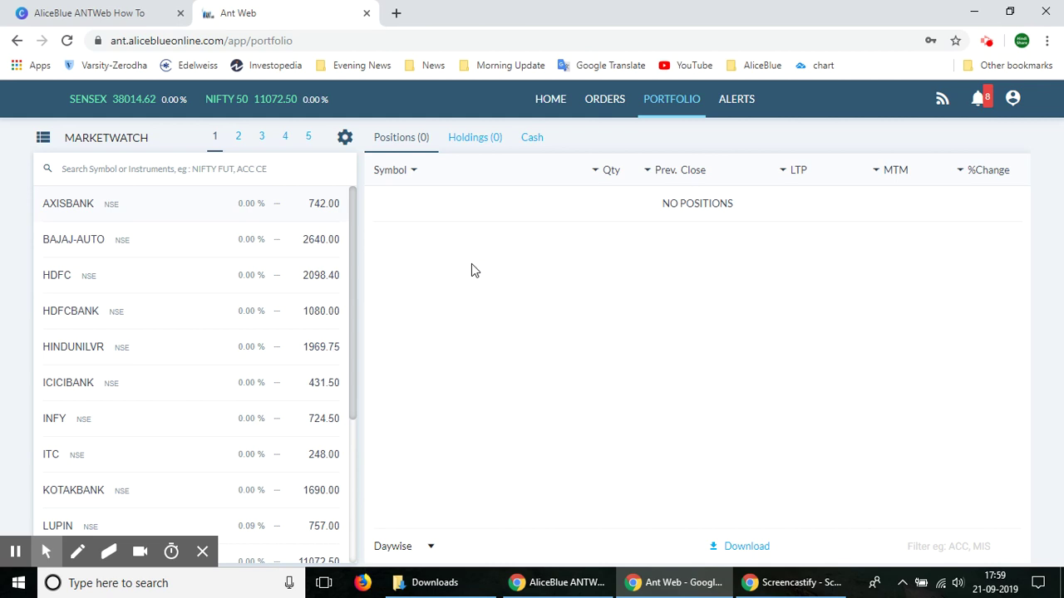
{"action": "left_click", "coordinate": [606, 100]}
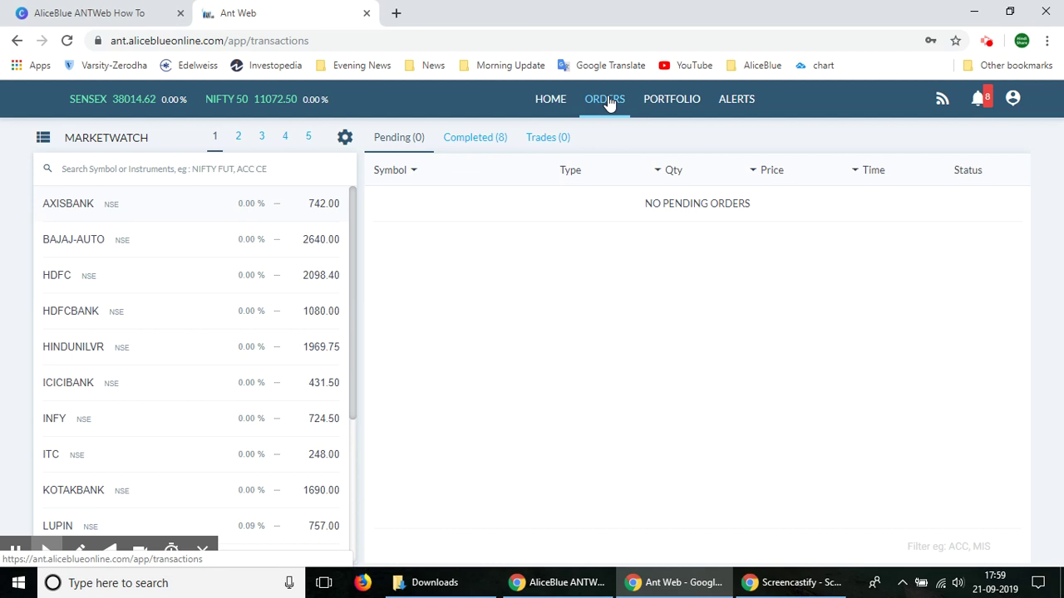
Return to the 'AliceBlue ANTWeb How To' Canva tab showing the ANT WEB slide
{"action": "left_click", "coordinate": [119, 8]}
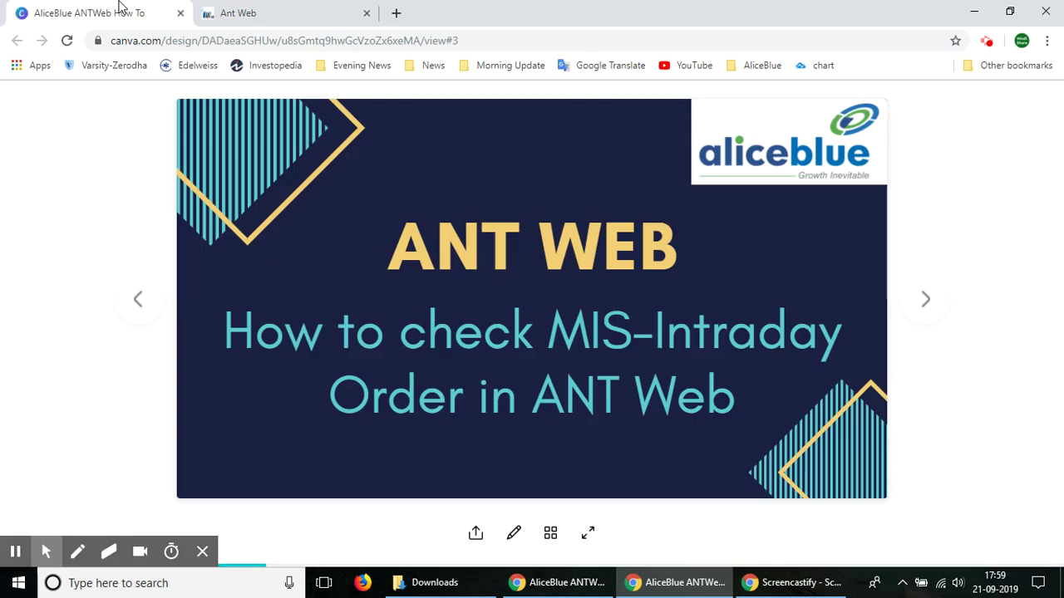